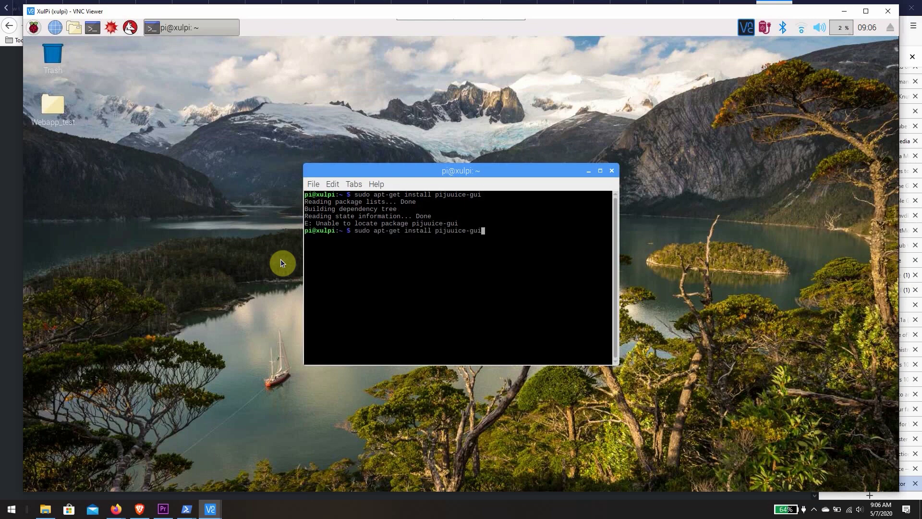
# Delete the extra 'u' from 'pijuuice-gui' and rerun the apt-get install command
pyautogui.press('Left')
pyautogui.press('Left')
pyautogui.press('Left')
pyautogui.press('Left')
pyautogui.press('Left')
pyautogui.press('Left')
pyautogui.press('Left')
pyautogui.press('BackSpace')
pyautogui.press('Return')
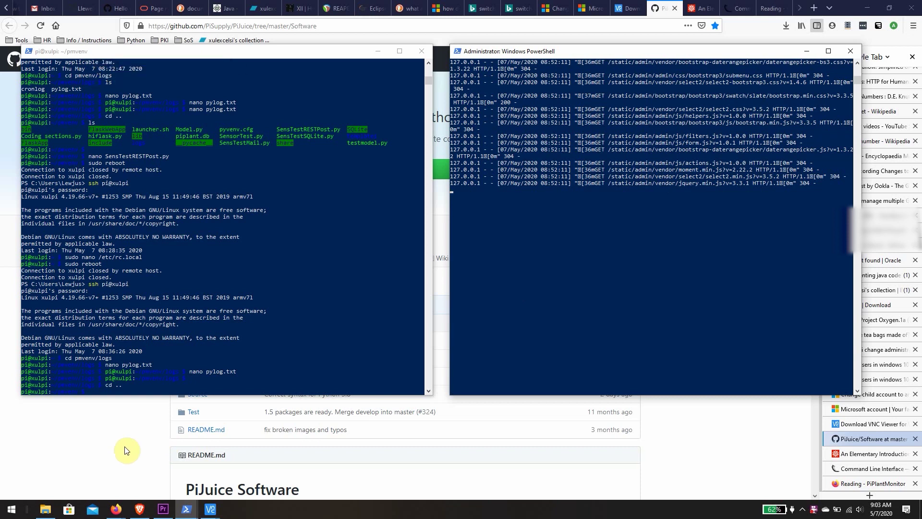
# Switch to the PiPlantMonitor Reading list, reload it, and scroll through the 84 readings
pyautogui.click(871, 483)
pyautogui.click(40, 25)
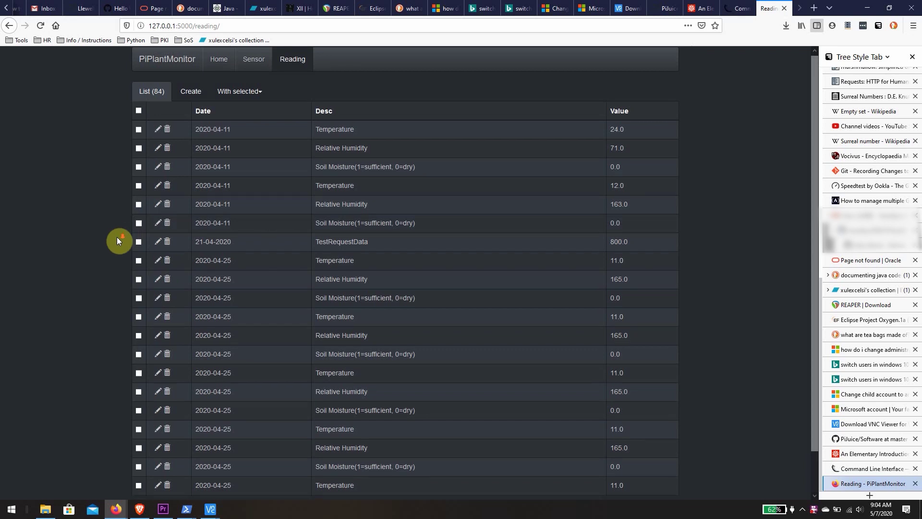
pyautogui.scroll(-2, 120, 237)
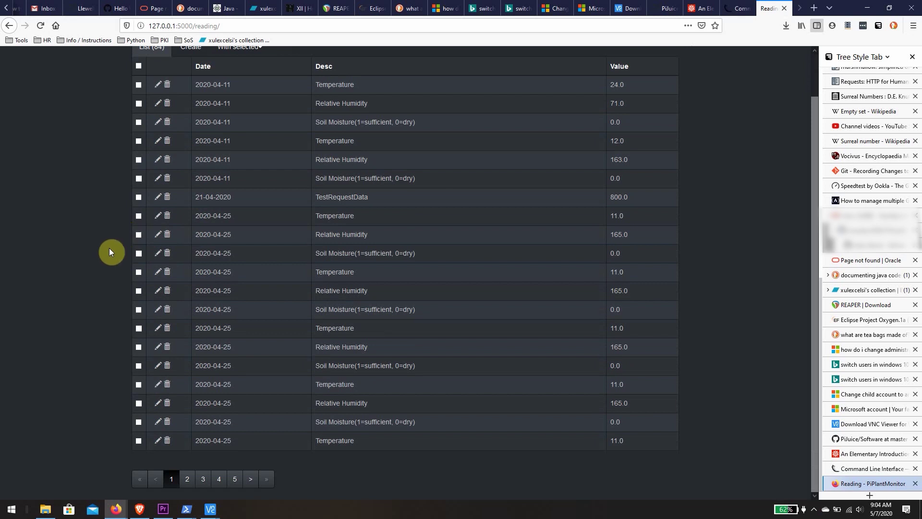
pyautogui.scroll(2, 108, 246)
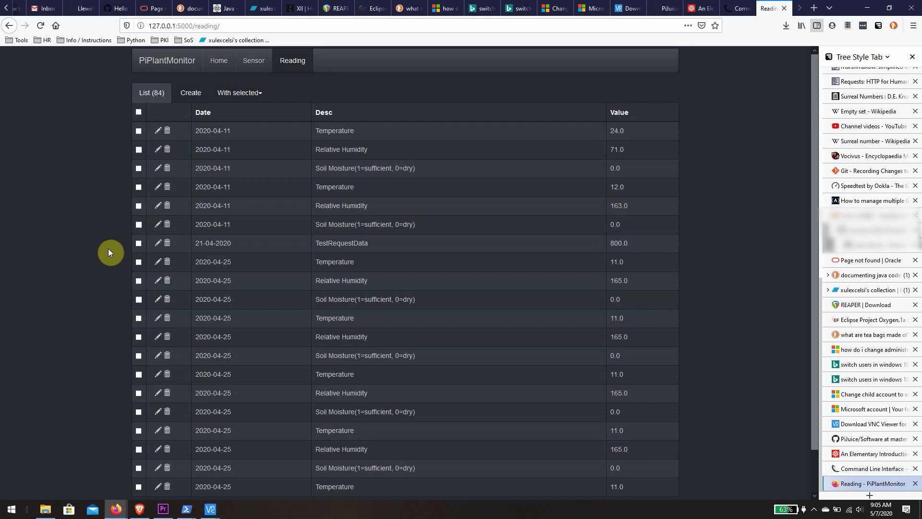
pyautogui.scroll(-2, 108, 253)
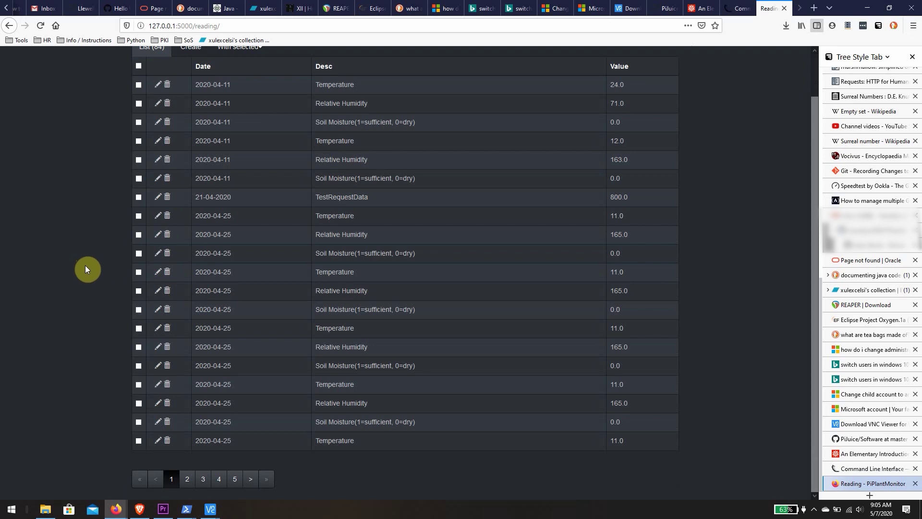
pyautogui.scroll(2, 85, 269)
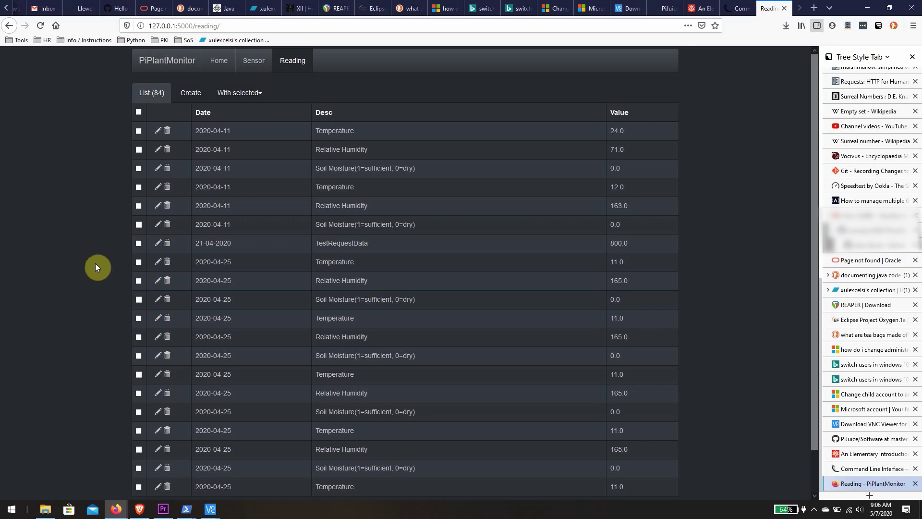
pyautogui.scroll(-2, 96, 267)
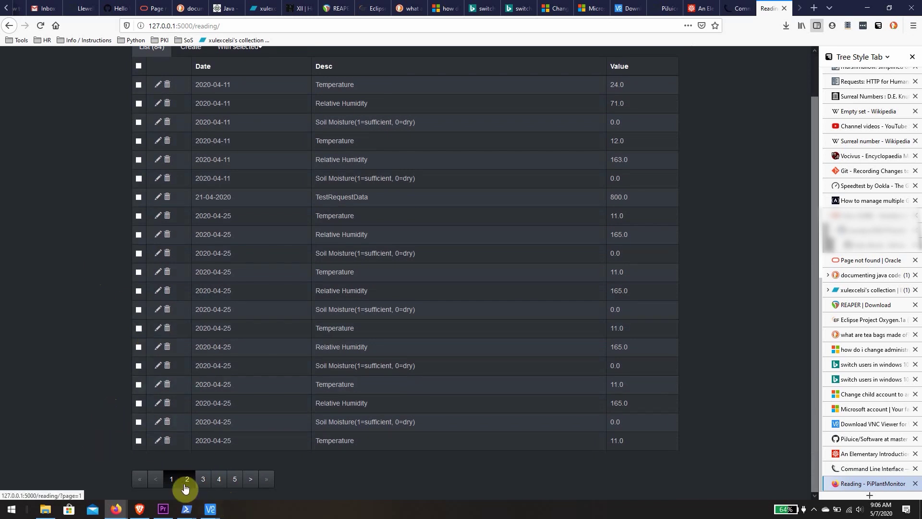
# Bring the XulPi remote desktop forward and close the PiJuice Settings window
pyautogui.click(204, 513)
pyautogui.click(244, 433)
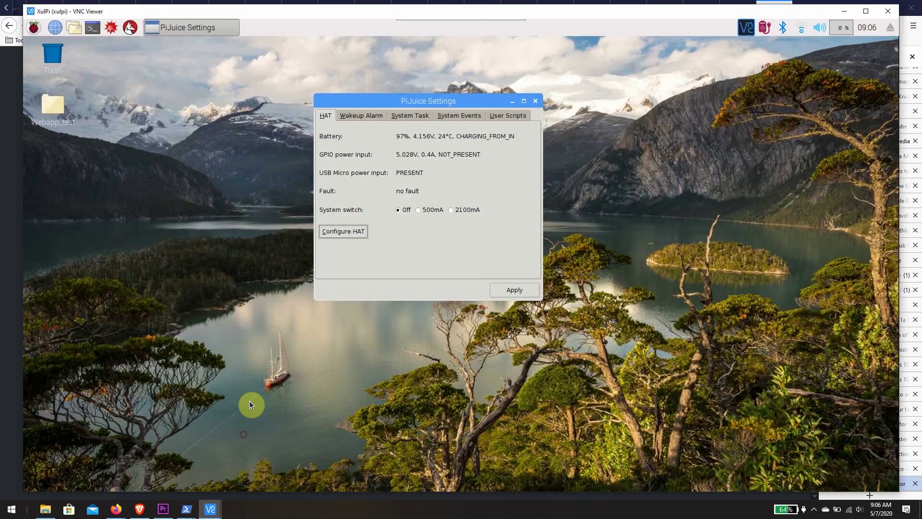
pyautogui.click(535, 100)
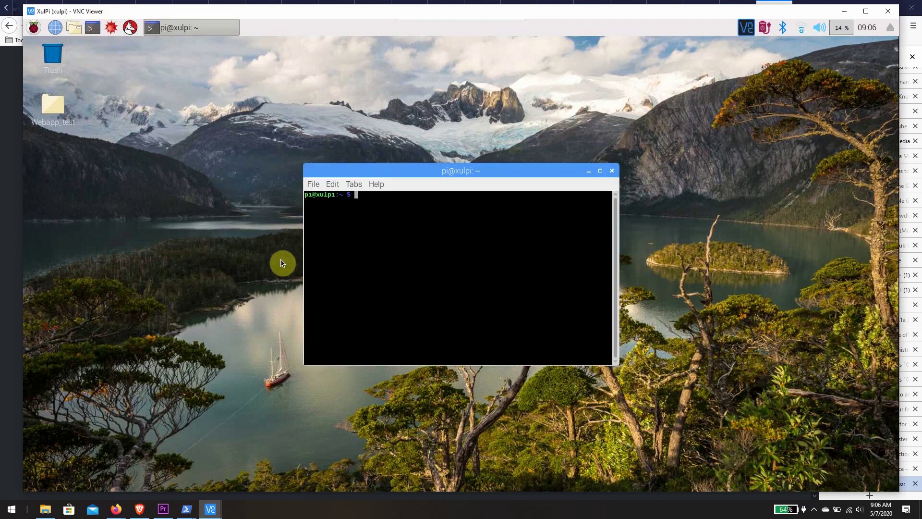
# Run sudo apt-get install pijuice-gui, fixing the doubled 'u' typo, to confirm version 1.6
pyautogui.write('sudo apt-get install pijuuice-gui')
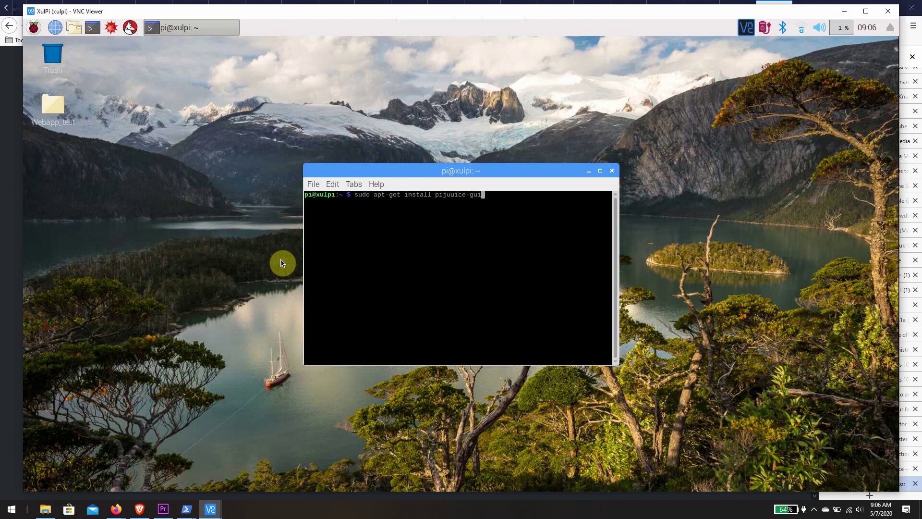
pyautogui.press('Return')
pyautogui.press('Up')
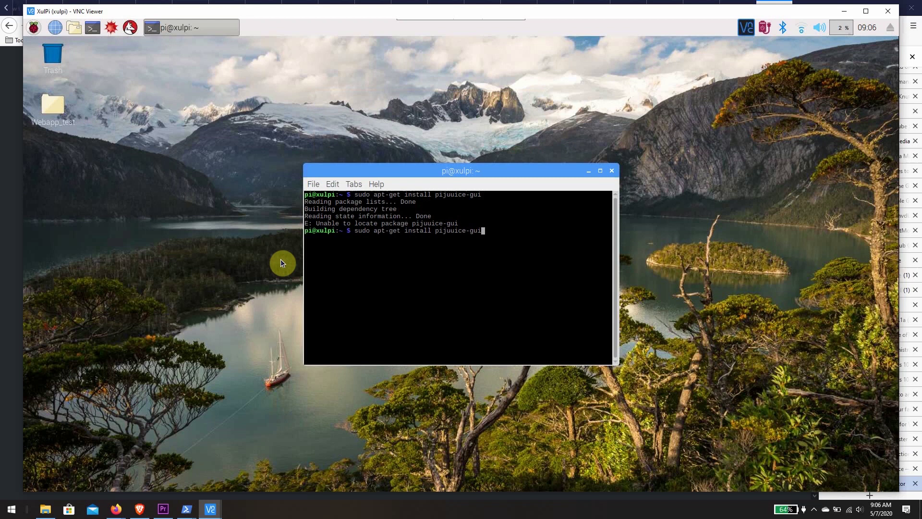
pyautogui.press('Left')
pyautogui.press('Left')
pyautogui.press('Left')
pyautogui.press('Left')
pyautogui.press('Left')
pyautogui.press('Left')
pyautogui.press('Left')
pyautogui.press('BackSpace')
pyautogui.press('Return')
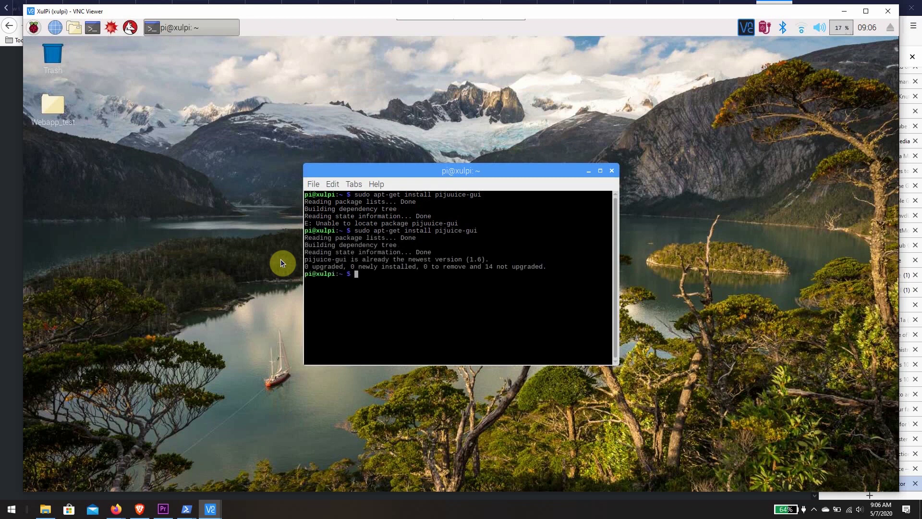
# Review the install section of the PiJuice/Software README on GitHub, then return to the XulPi desktop
pyautogui.click(844, 11)
pyautogui.click(886, 439)
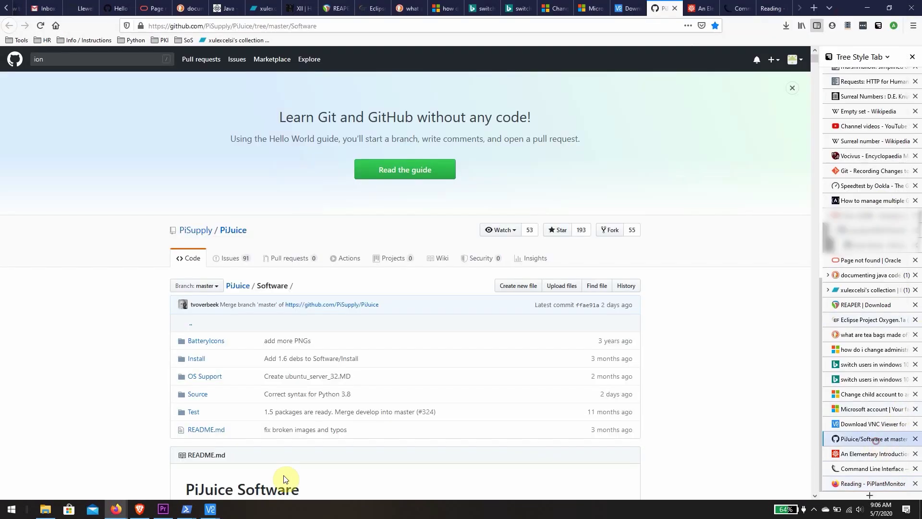
pyautogui.scroll(-7, 72, 391)
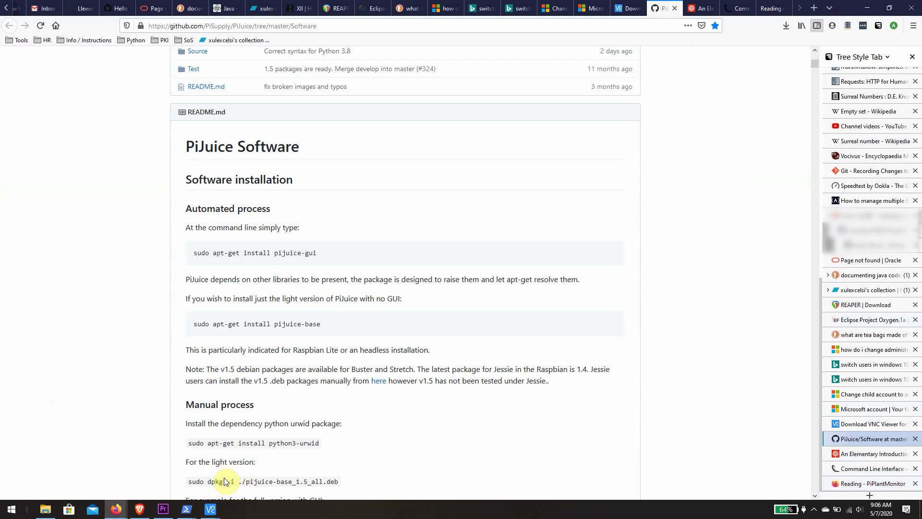
pyautogui.moveTo(213, 512)
pyautogui.click(242, 435)
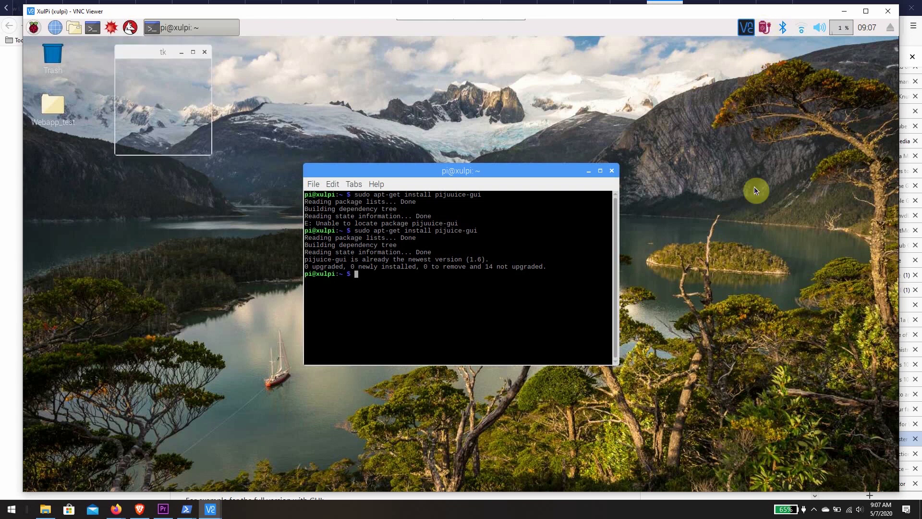
# Move PiJuice Settings aside, open Configure HAT, and view the SW1–SW3 button functions
pyautogui.click(203, 51)
pyautogui.moveTo(203, 51); pyautogui.dragTo(526, 115)
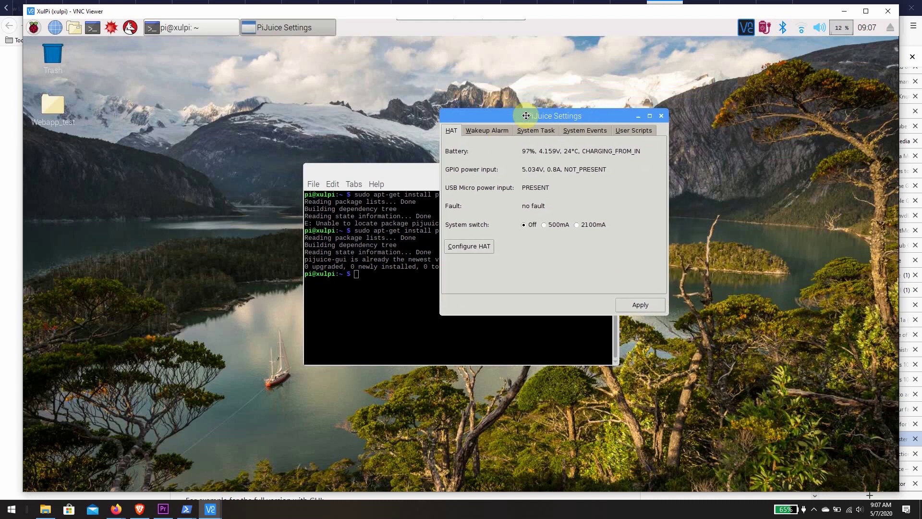
pyautogui.click(477, 252)
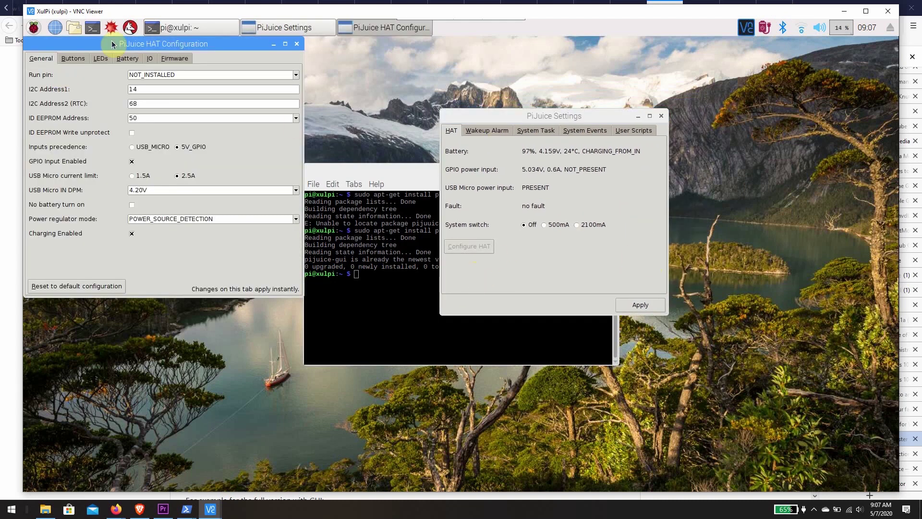
pyautogui.moveTo(112, 44); pyautogui.dragTo(474, 61)
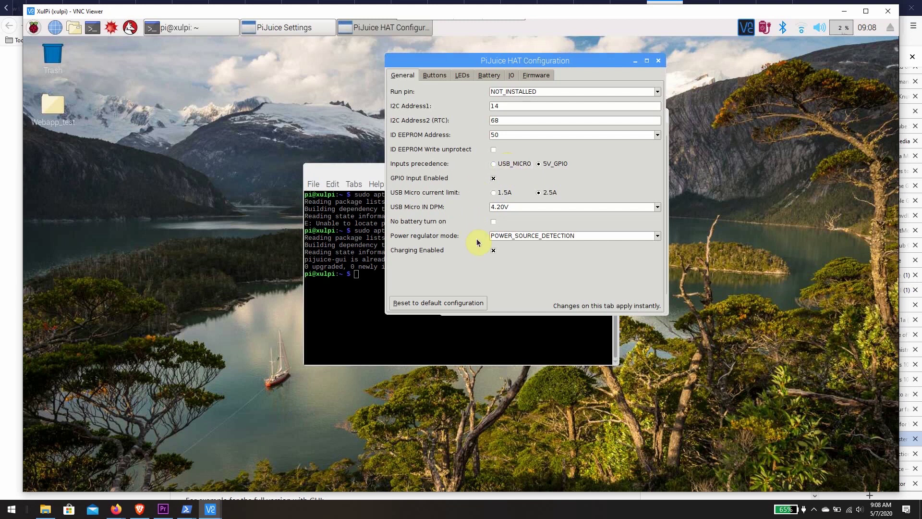
pyautogui.click(433, 76)
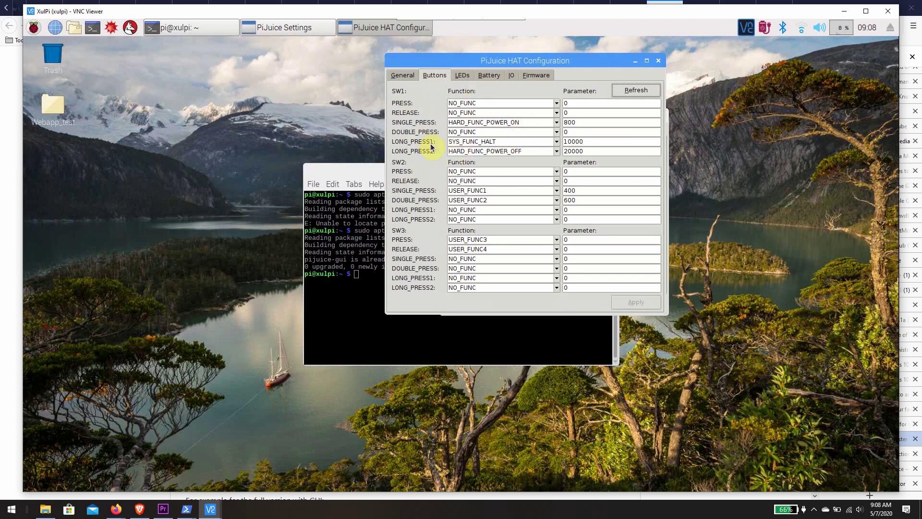
# Check the LEDs tab, then the Battery tab showing the BP7X_1820 1820 mAh profile
pyautogui.click(462, 75)
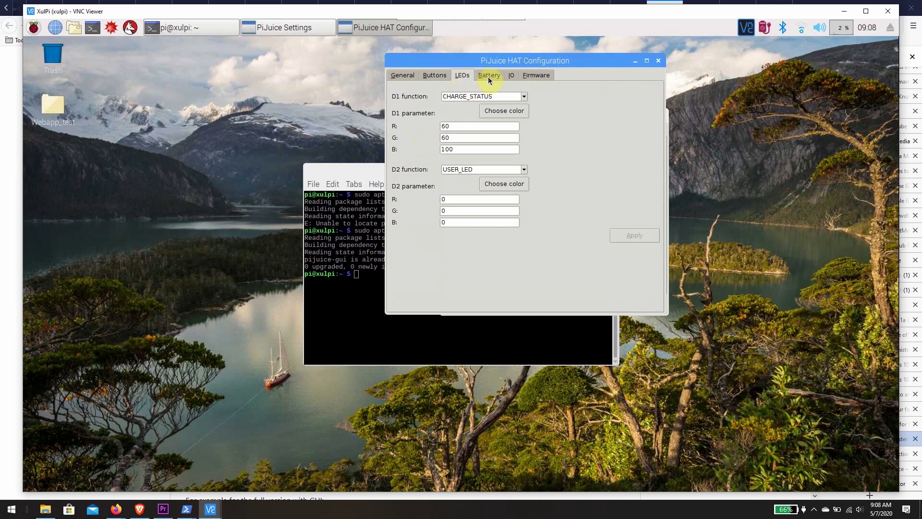
pyautogui.click(488, 75)
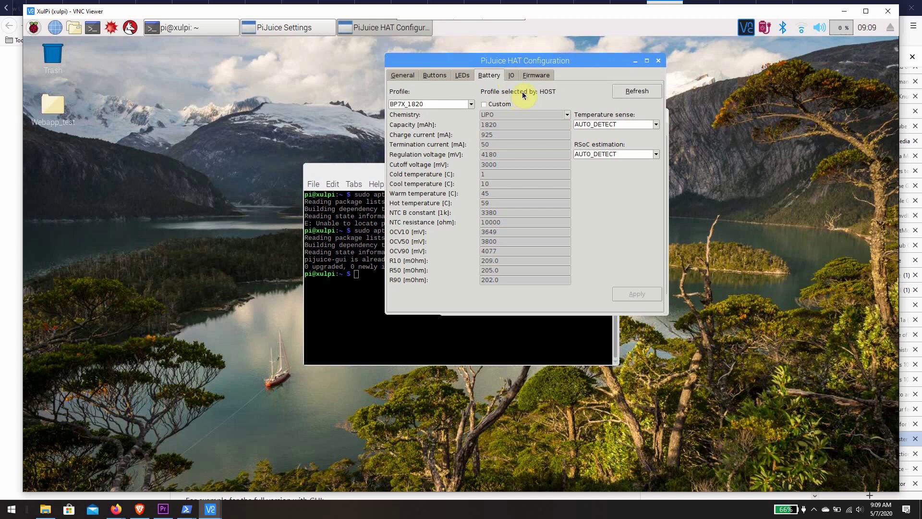
# Close the PiJuice HAT Configuration window and move PiJuice Settings up and left
pyautogui.click(536, 75)
pyautogui.click(658, 60)
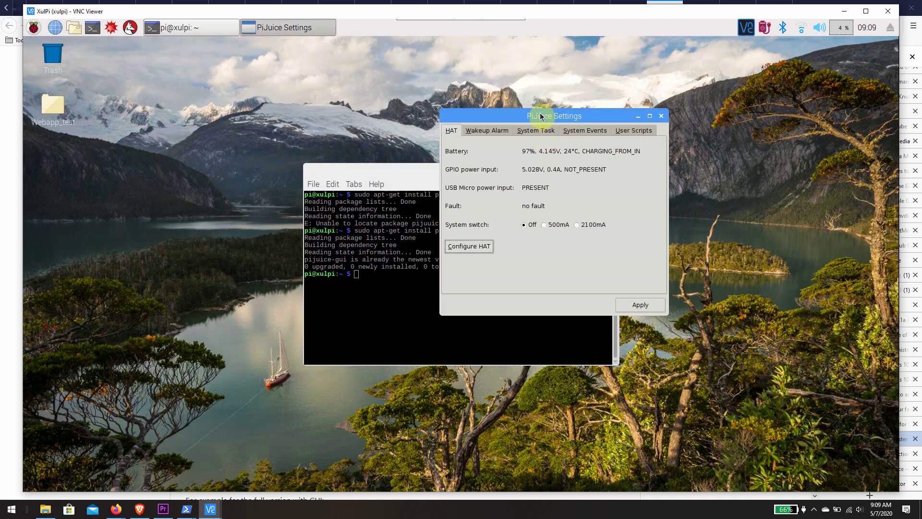
pyautogui.moveTo(540, 112); pyautogui.dragTo(408, 71)
# Set the wakeup alarm to repeat every day at hour 20 and apply it
pyautogui.click(356, 90)
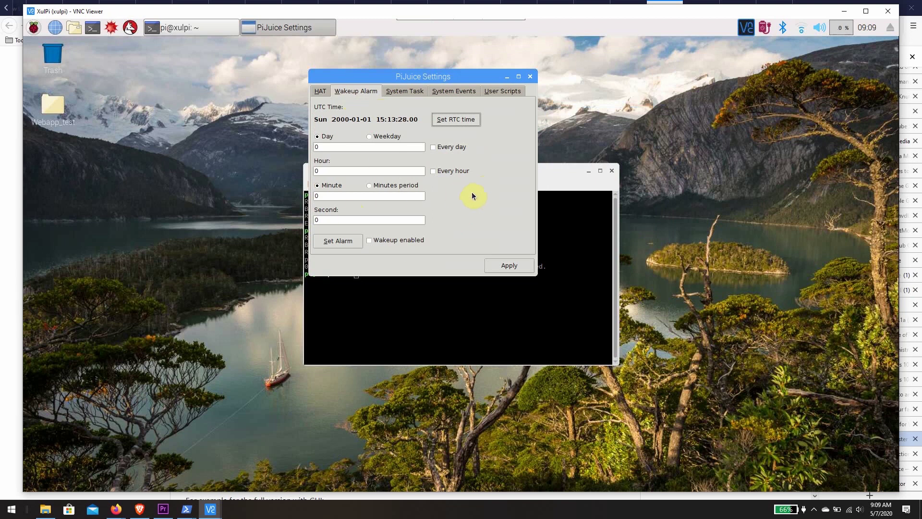
pyautogui.click(455, 92)
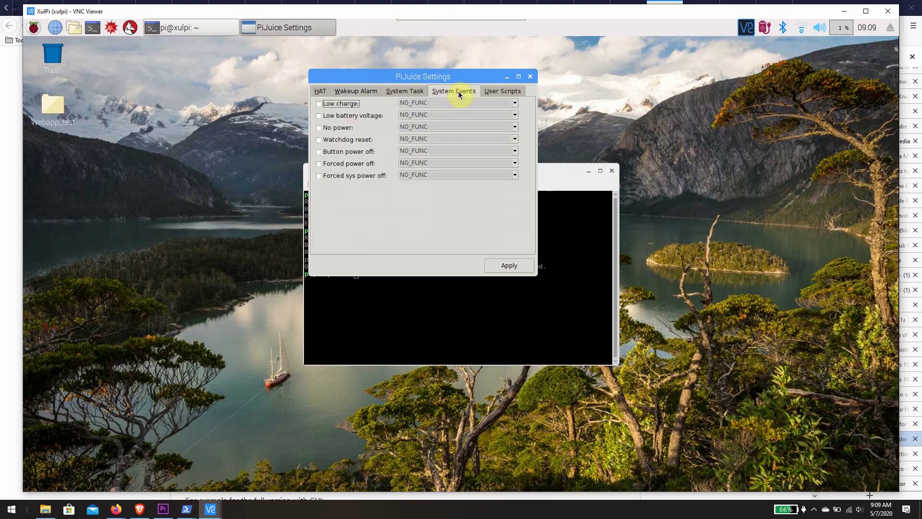
pyautogui.click(408, 94)
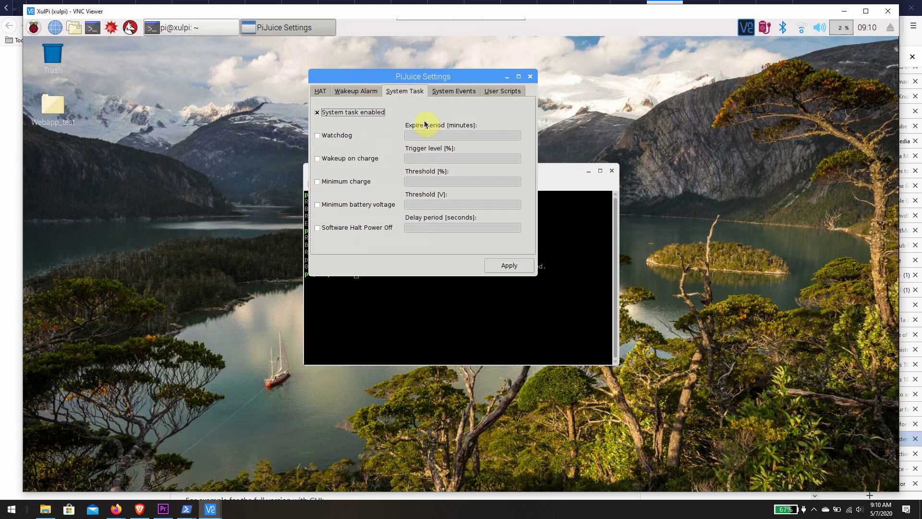
pyautogui.click(356, 92)
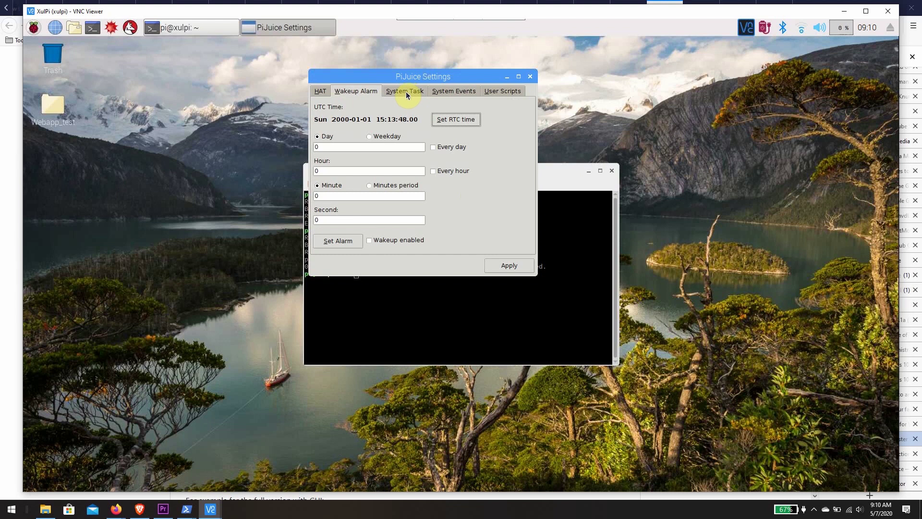
pyautogui.click(433, 147)
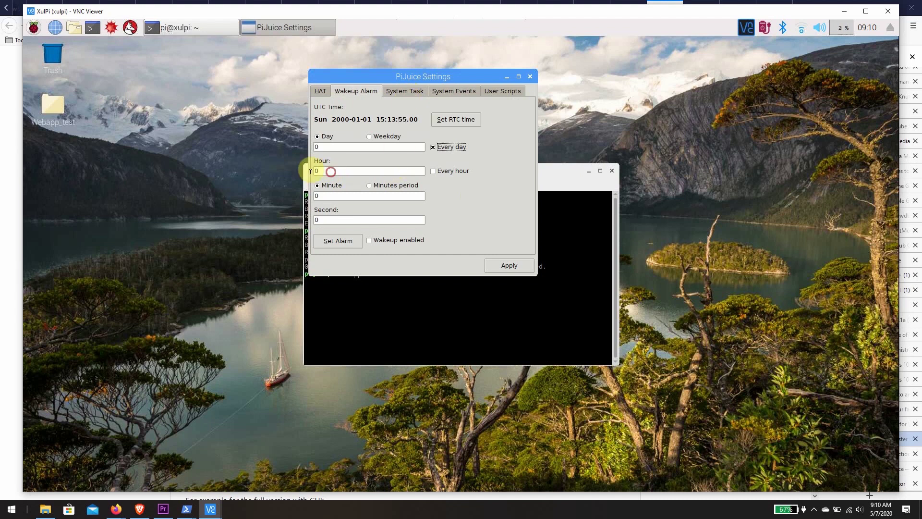
pyautogui.doubleClick(326, 171)
pyautogui.write('20')
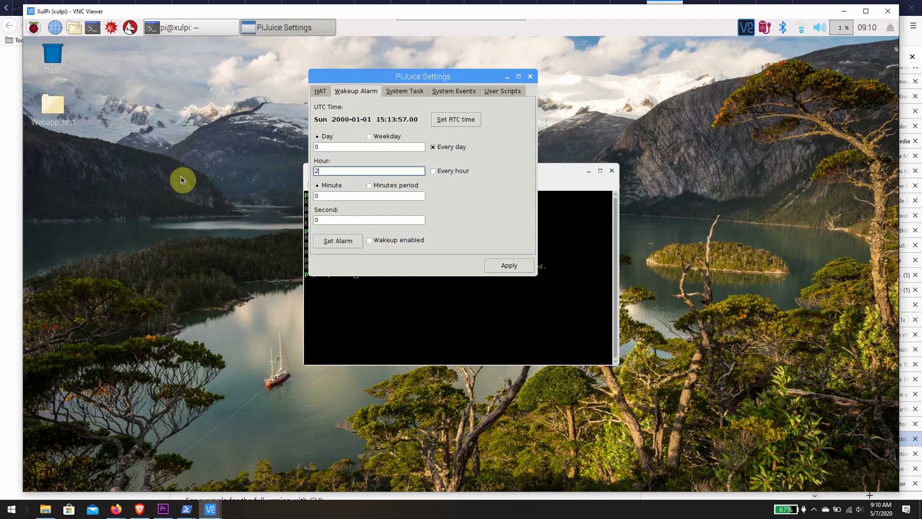
pyautogui.click(511, 265)
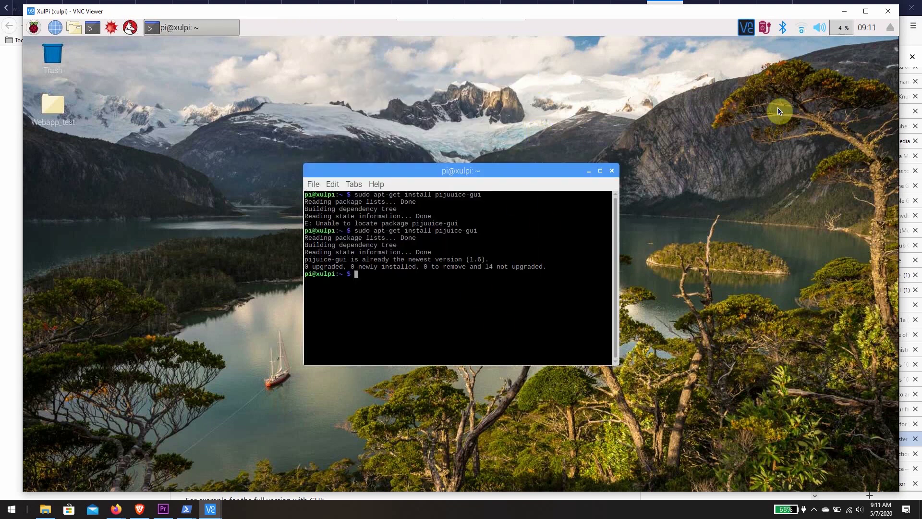
# Minimize VNC Viewer and scroll through the PiJuice Software README on GitHub, then back up
pyautogui.click(843, 11)
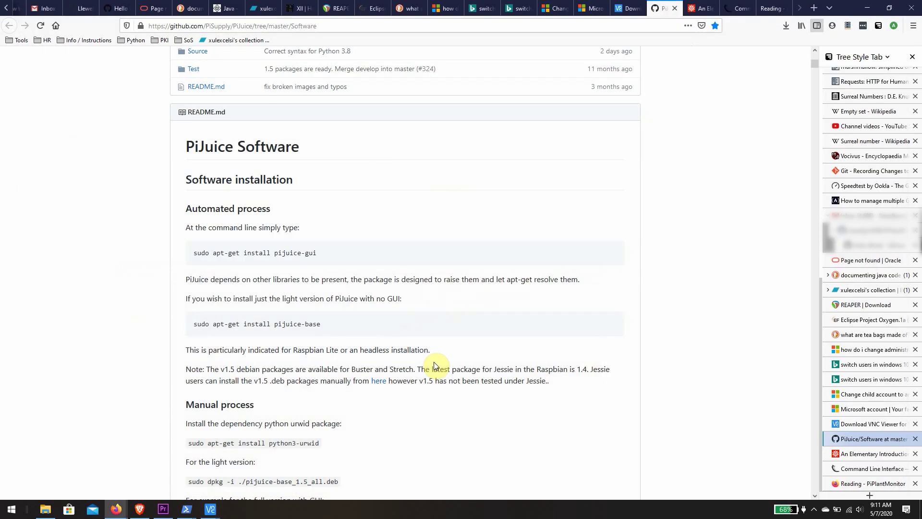
pyautogui.scroll(-1, 156, 393)
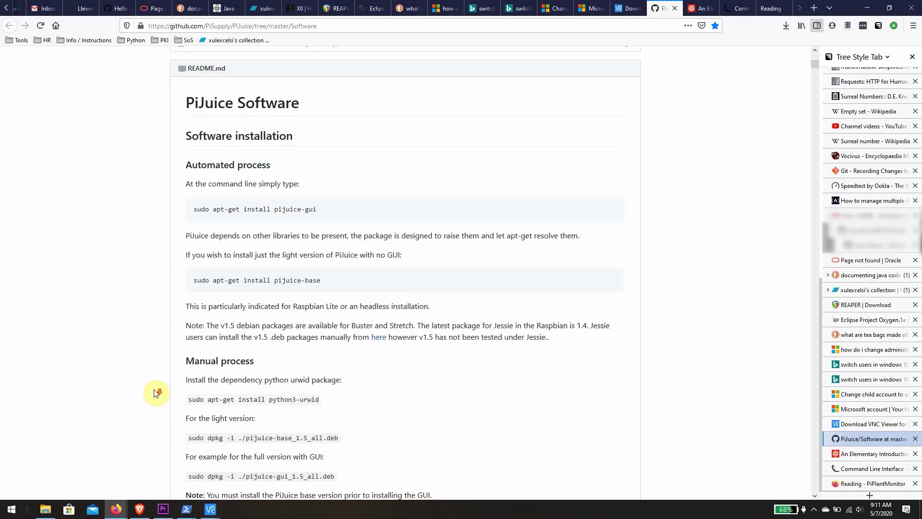
pyautogui.scroll(-10, 157, 393)
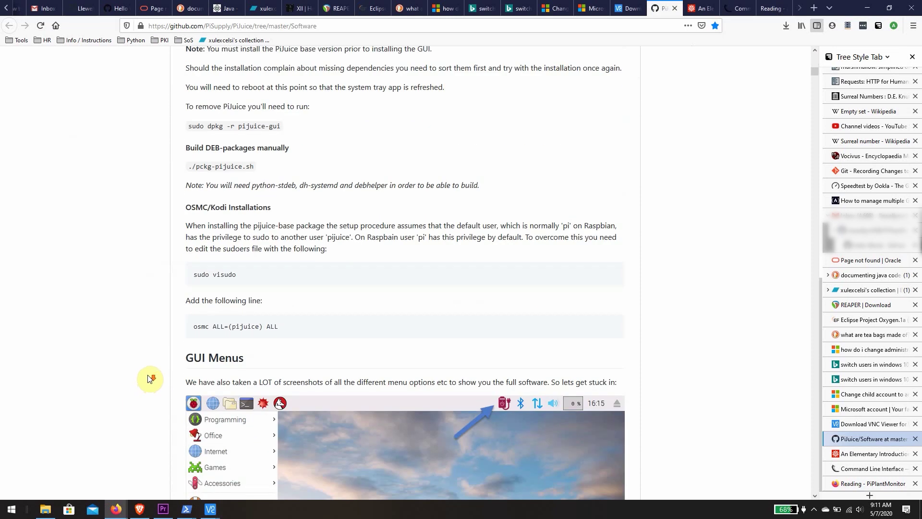
pyautogui.scroll(-8, 150, 379)
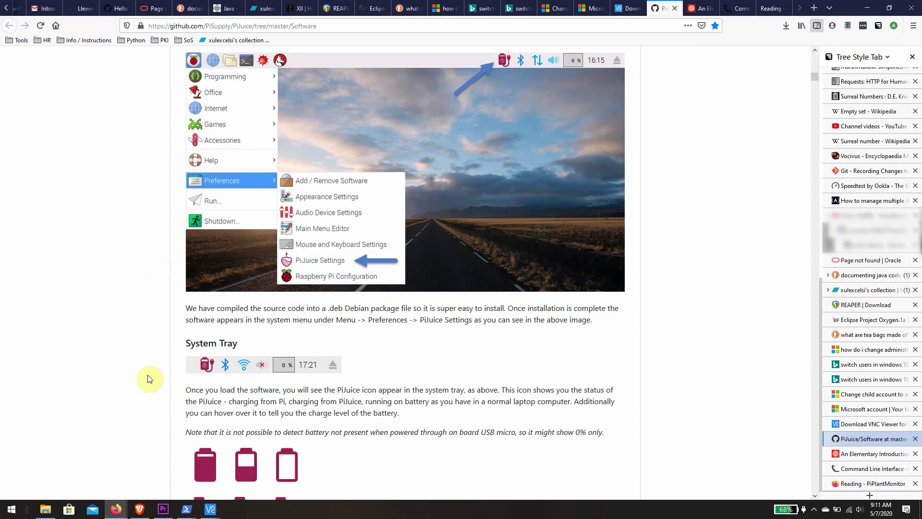
pyautogui.scroll(-17, 149, 379)
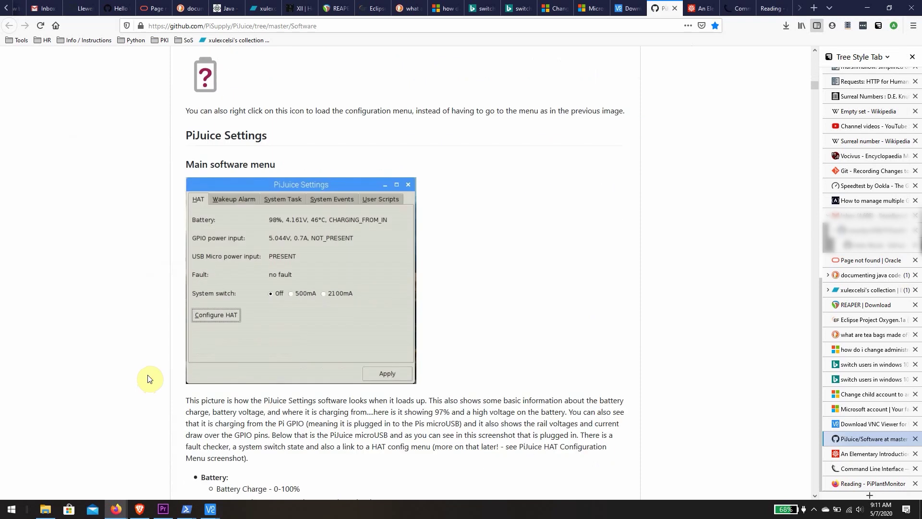
pyautogui.scroll(-20, 149, 379)
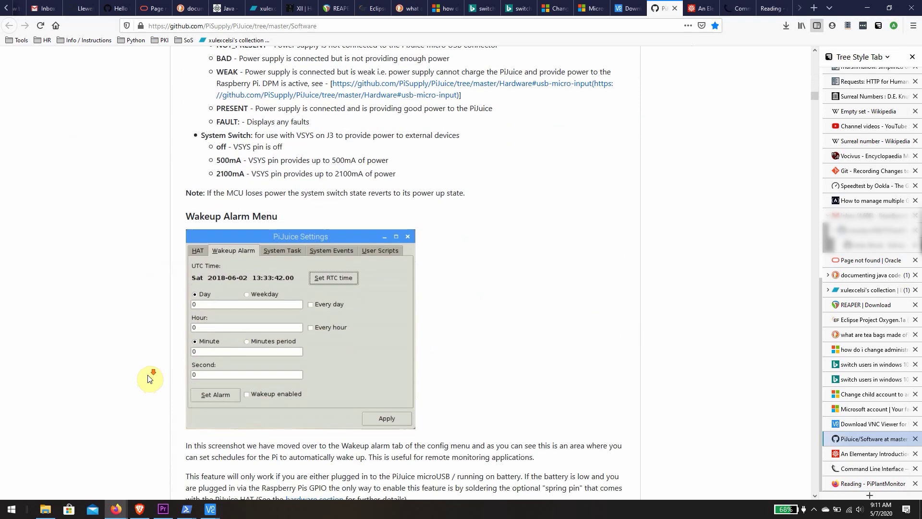
pyautogui.scroll(-7, 149, 379)
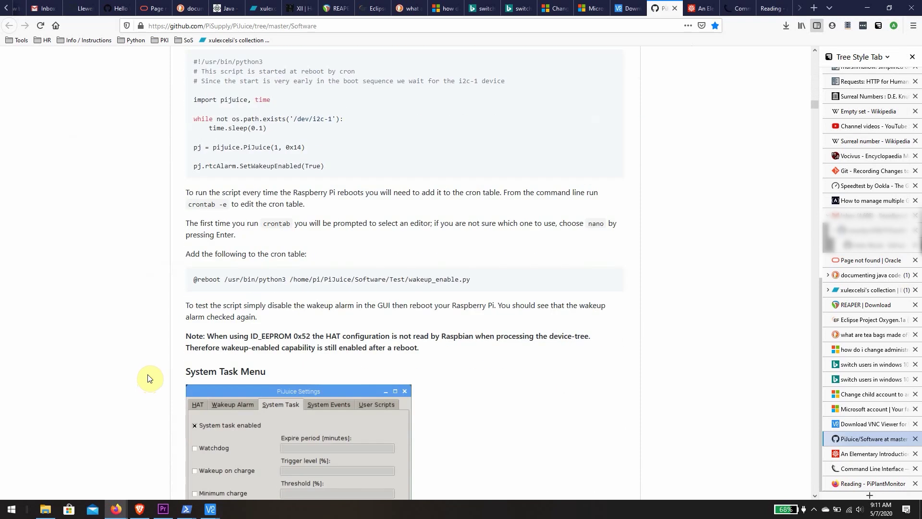
pyautogui.scroll(20, 149, 379)
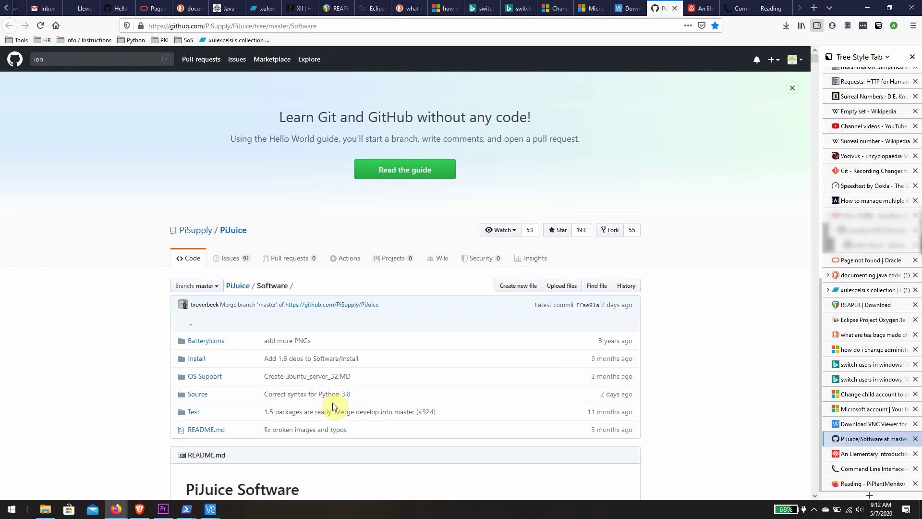
# Show the PiPlantMonitor readings page, then bring the SSH session and server-log PowerShell windows forward
pyautogui.click(855, 485)
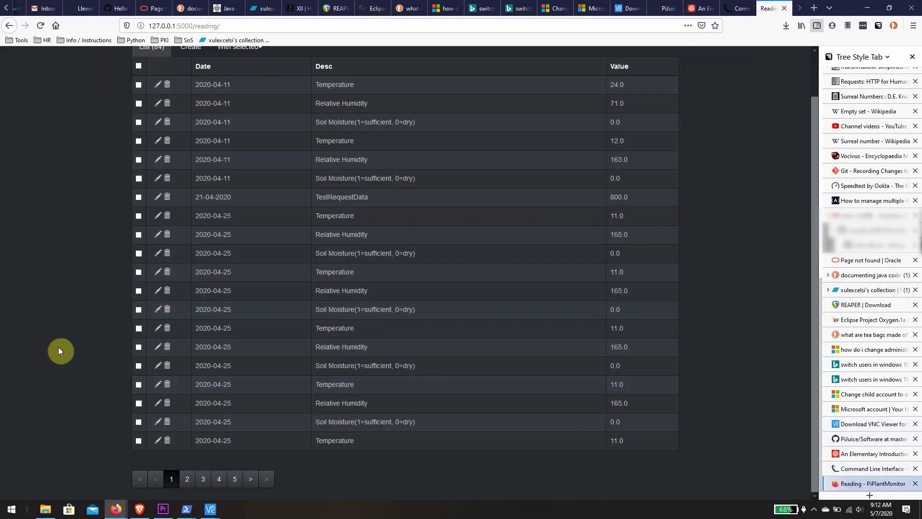
pyautogui.moveTo(187, 509)
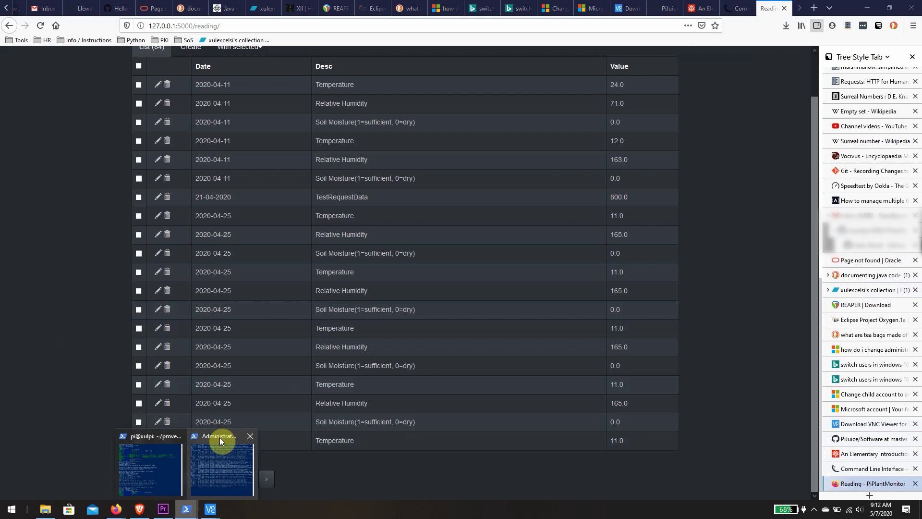
pyautogui.click(220, 437)
pyautogui.click(147, 436)
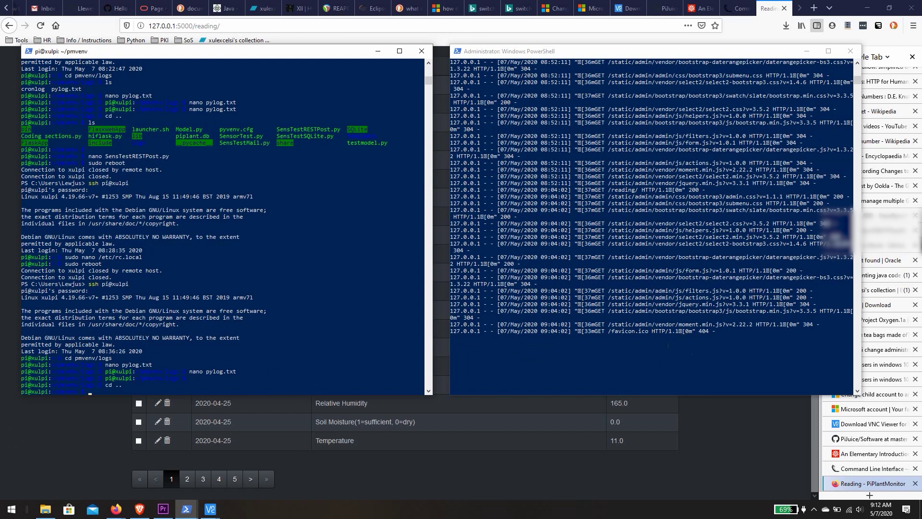
pyautogui.hotkey('alt', 'Tab')
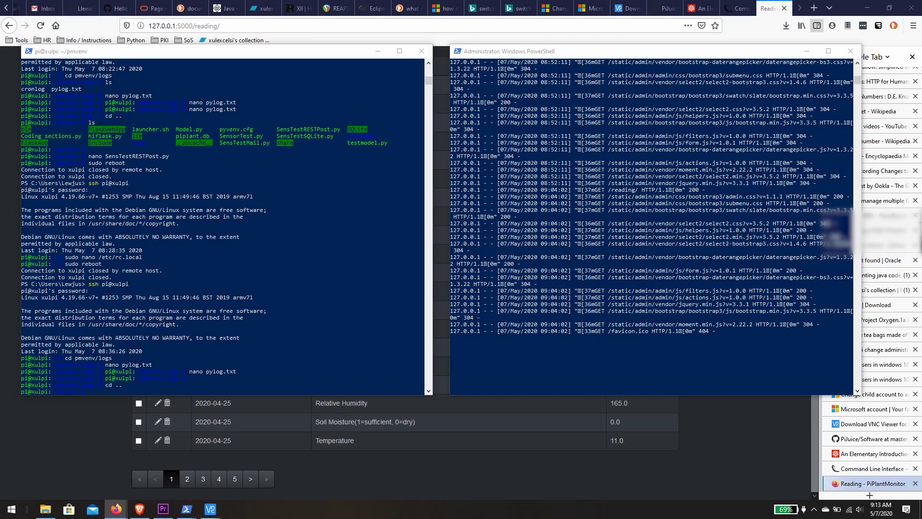
# In the SSH terminal, go up with cd .. and open /etc/rc.local in nano using sudo
pyautogui.click(519, 494)
pyautogui.click(123, 390)
pyautogui.write('cd ..')
pyautogui.press('Return')
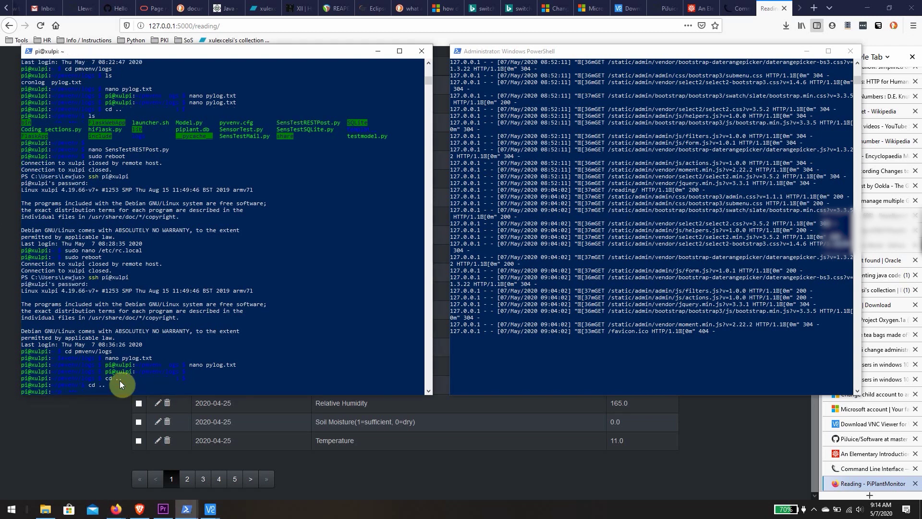
pyautogui.write('sudo nano /etc/rc.local')
pyautogui.press('Return')
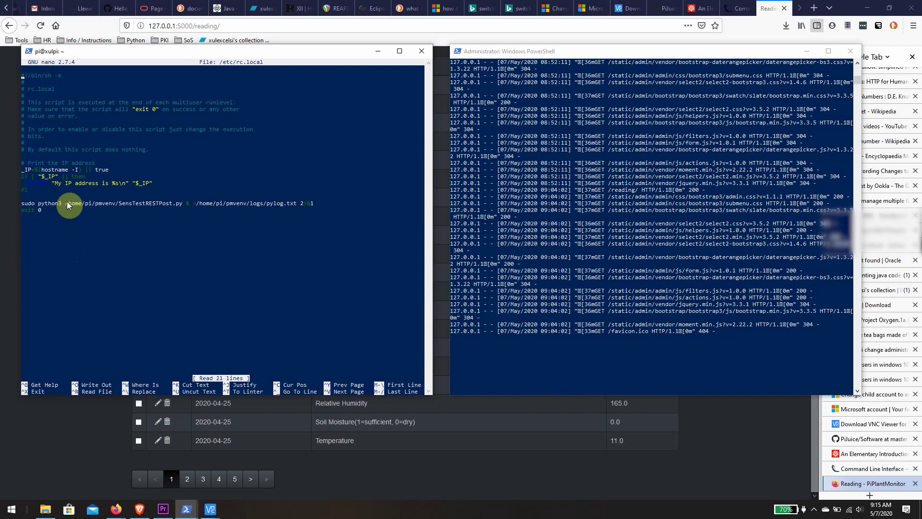
# Check the SensTestRESTPost.py and pylog.txt paths on the python3 line, then save /etc/rc.local
pyautogui.moveTo(67, 204); pyautogui.dragTo(182, 211)
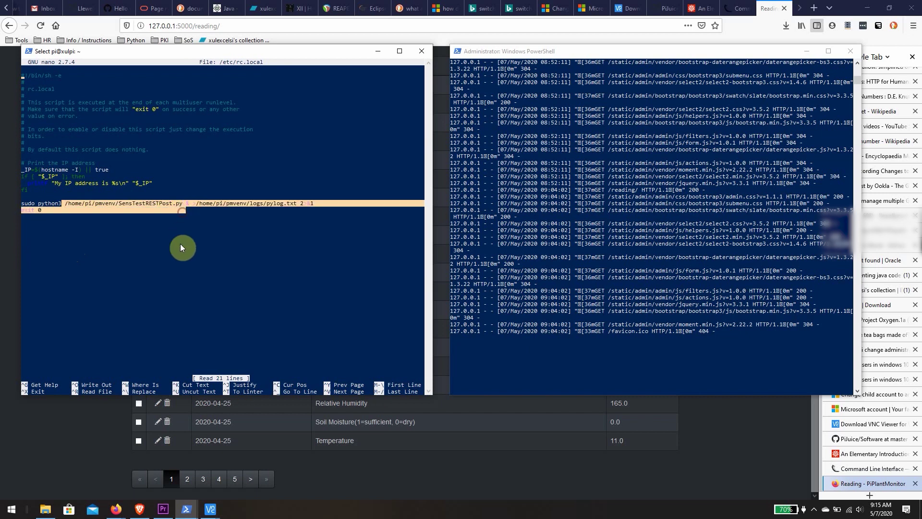
pyautogui.click(180, 244)
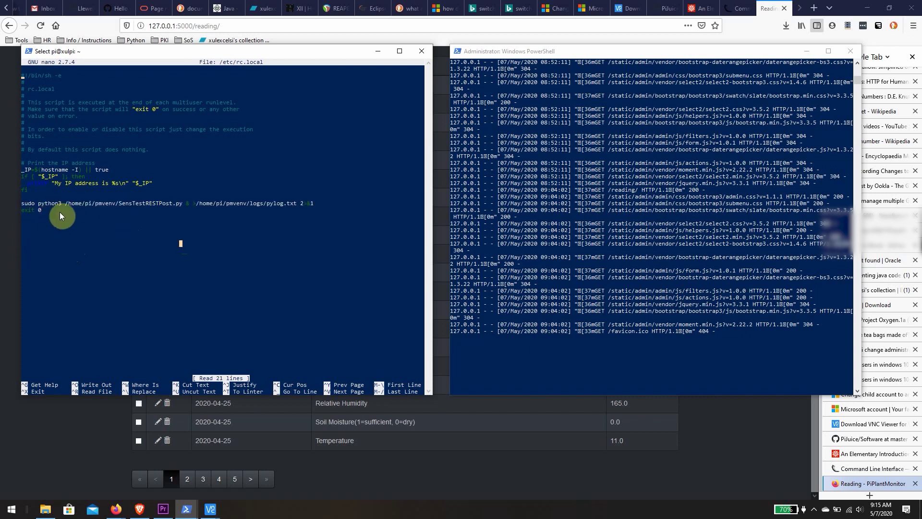
pyautogui.moveTo(67, 203); pyautogui.dragTo(173, 207)
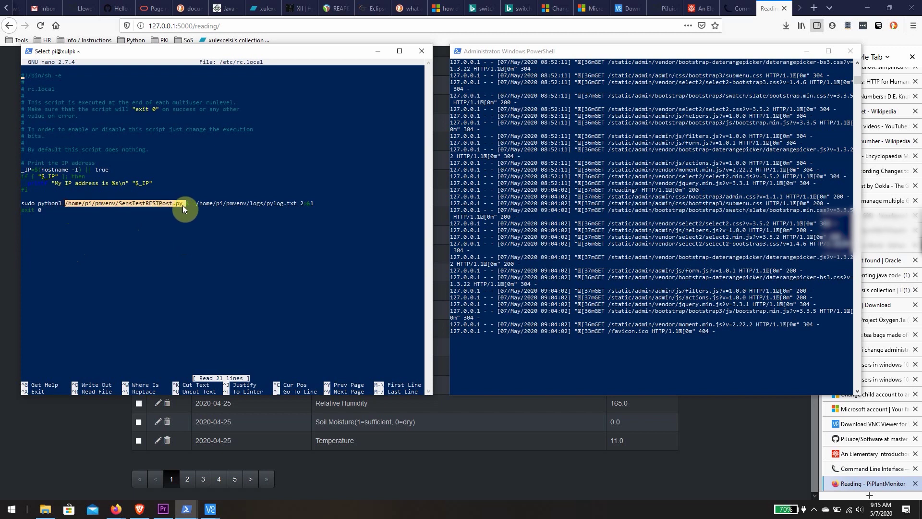
pyautogui.click(188, 203)
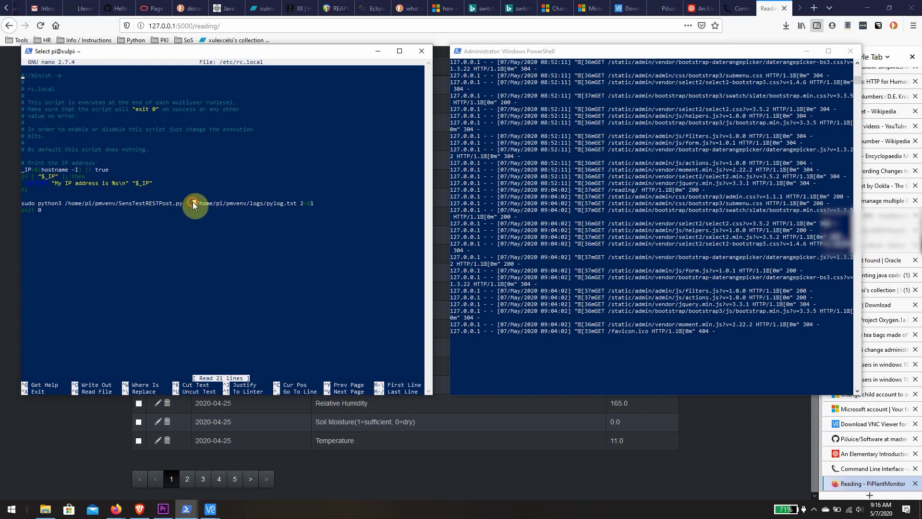
pyautogui.moveTo(193, 203); pyautogui.dragTo(298, 203)
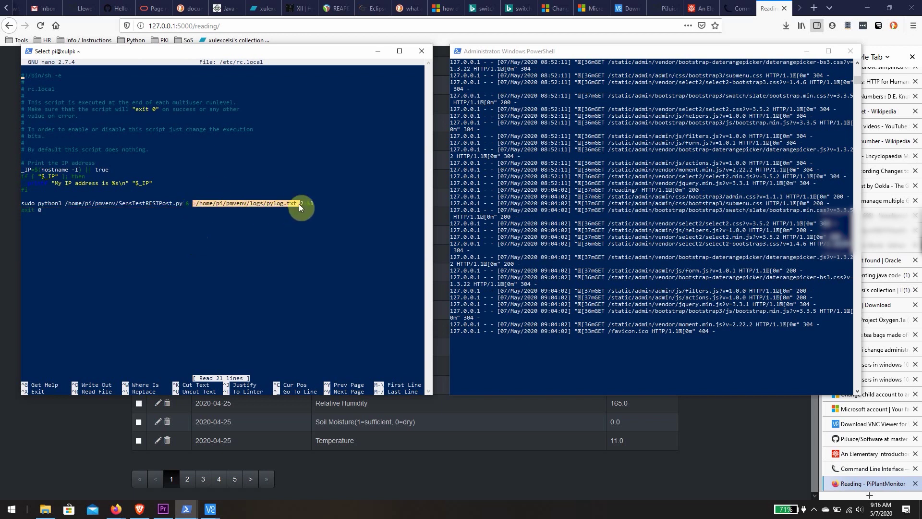
pyautogui.click(313, 217)
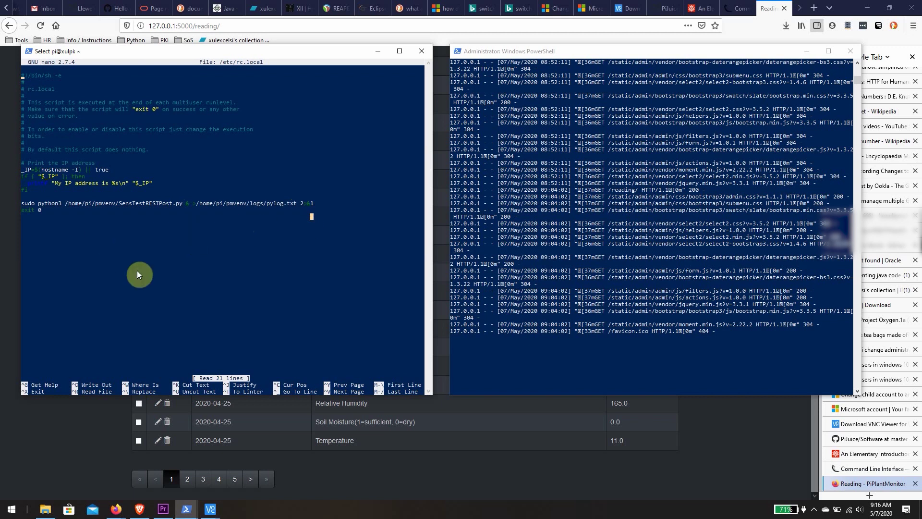
pyautogui.moveTo(195, 204); pyautogui.dragTo(306, 203)
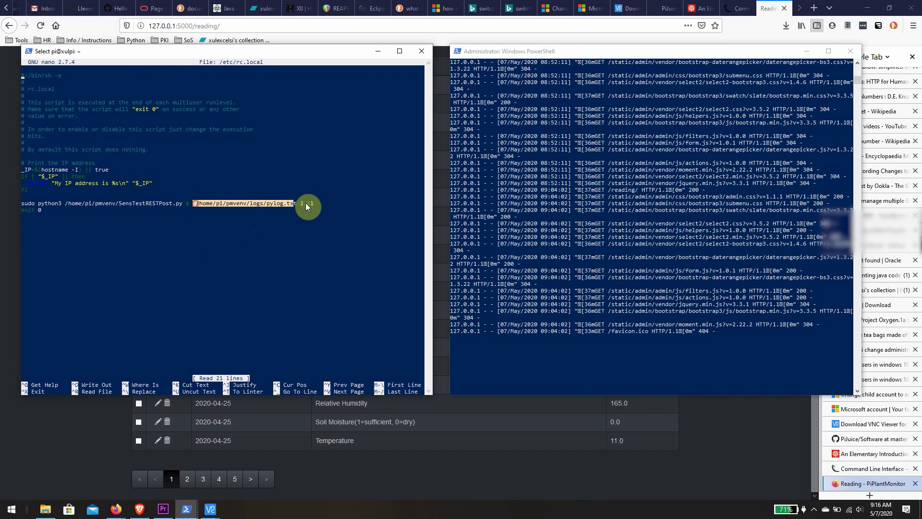
pyautogui.click(213, 243)
pyautogui.hotkey('ctrl', 'o')
pyautogui.press('Return')
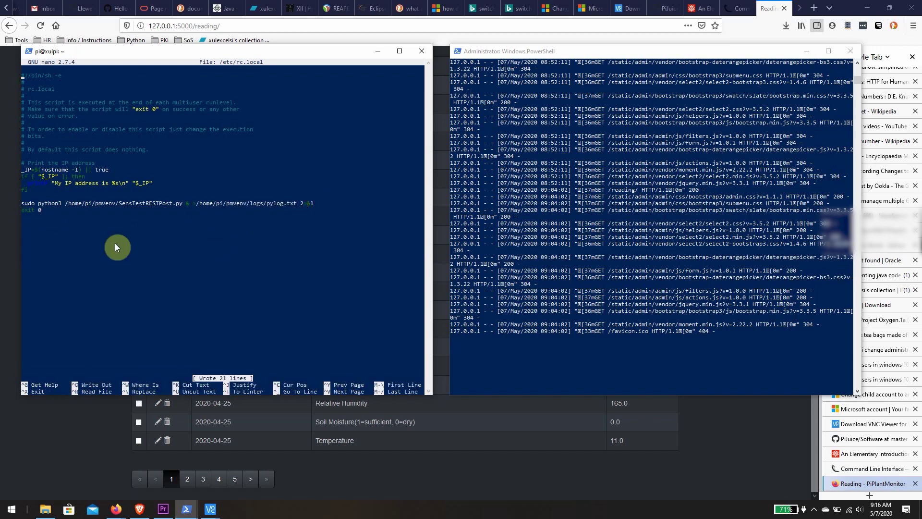
# Exit nano and reboot the Raspberry Pi with 'sudo reboot', then follow the server log
pyautogui.hotkey('ctrl', 'x')
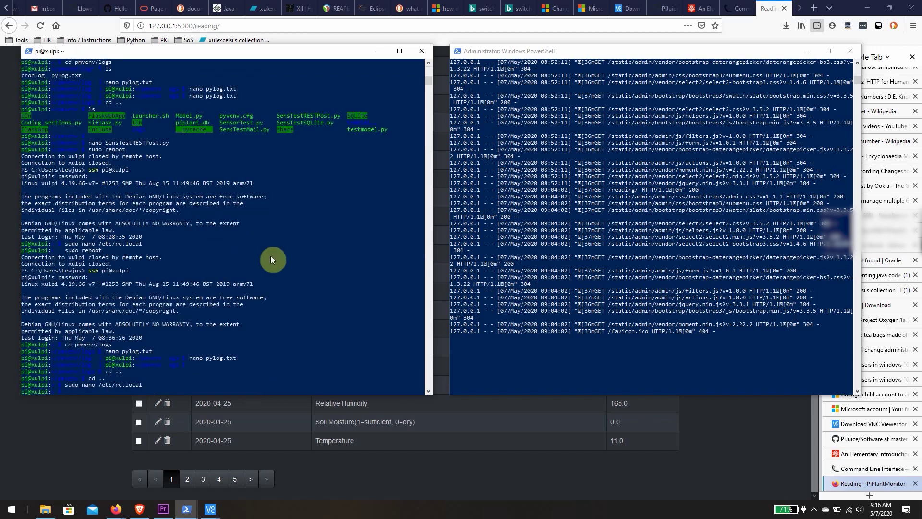
pyautogui.write('sudo reboot')
pyautogui.press('Return')
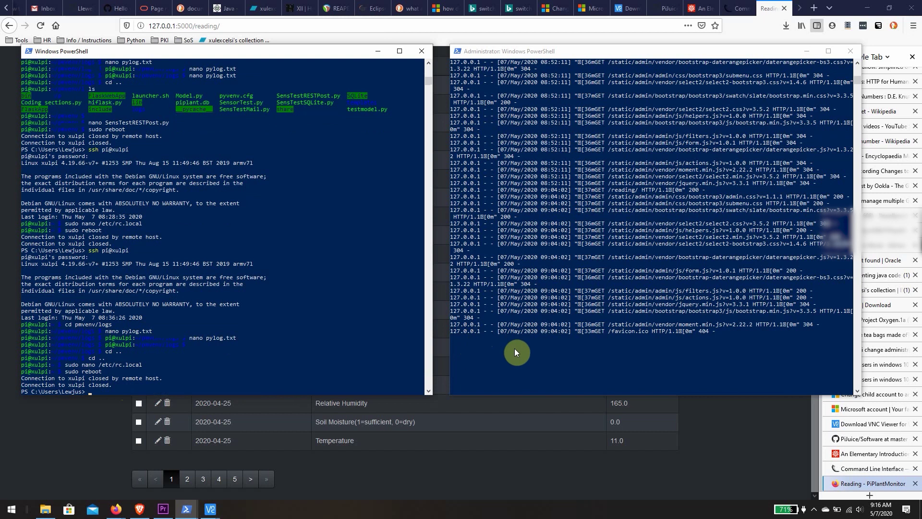
pyautogui.scroll(-5, 484, 370)
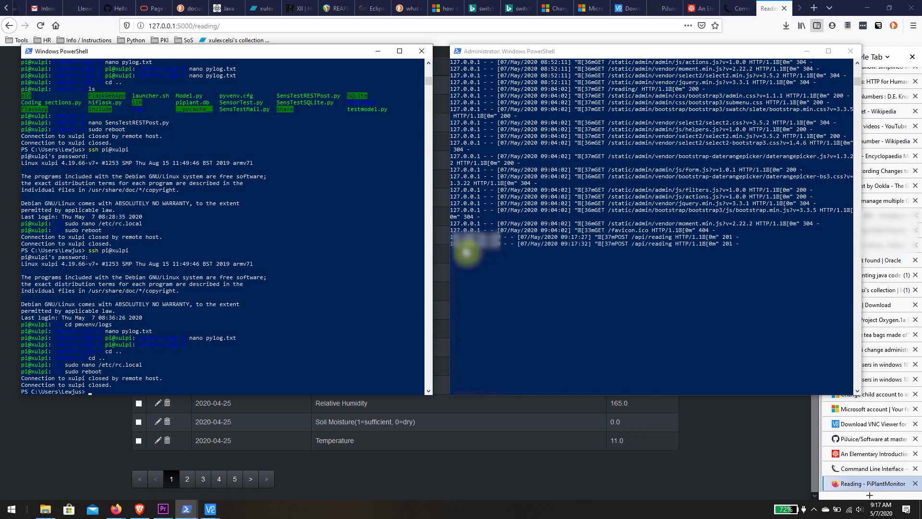
# Highlight the POST /api/reading entry answered 201 in the server log window
pyautogui.click(600, 308)
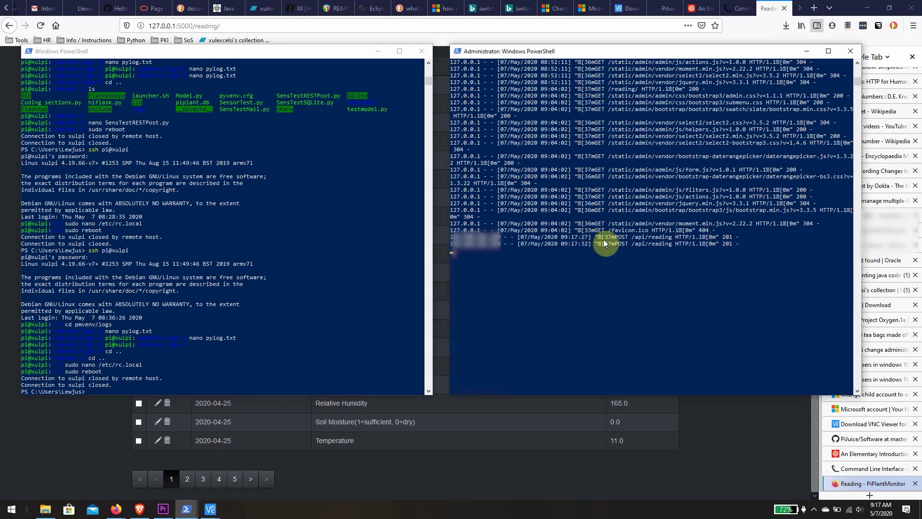
pyautogui.moveTo(602, 237); pyautogui.dragTo(741, 239)
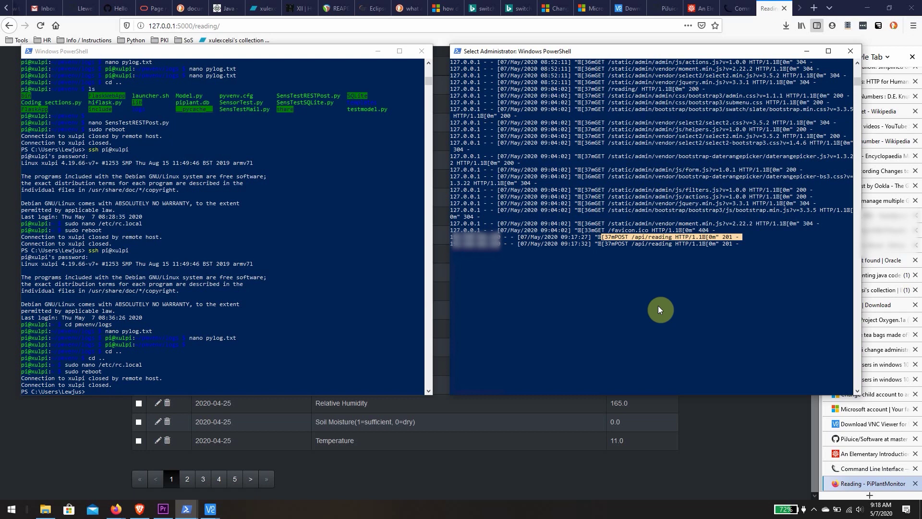
# Bring Firefox to the front and reload the PiPlantMonitor Reading page
pyautogui.hotkey('alt', 'Tab')
pyautogui.press('F5')
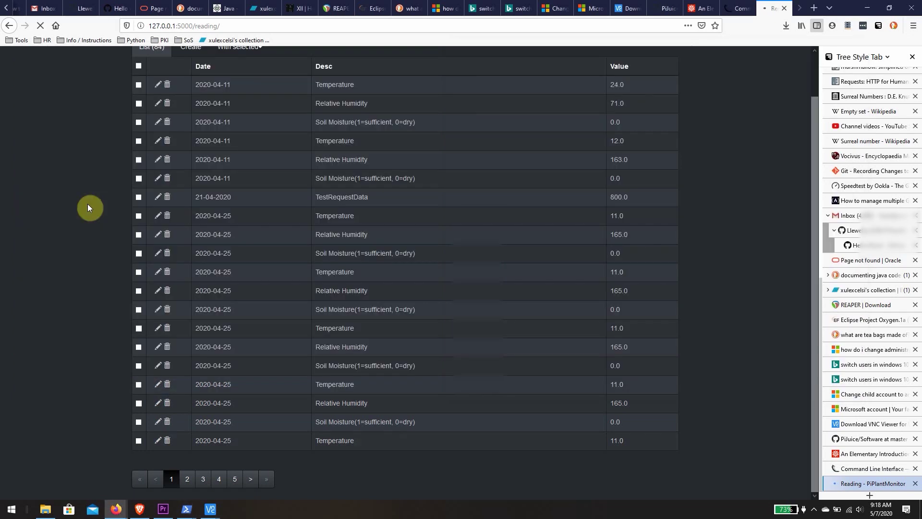